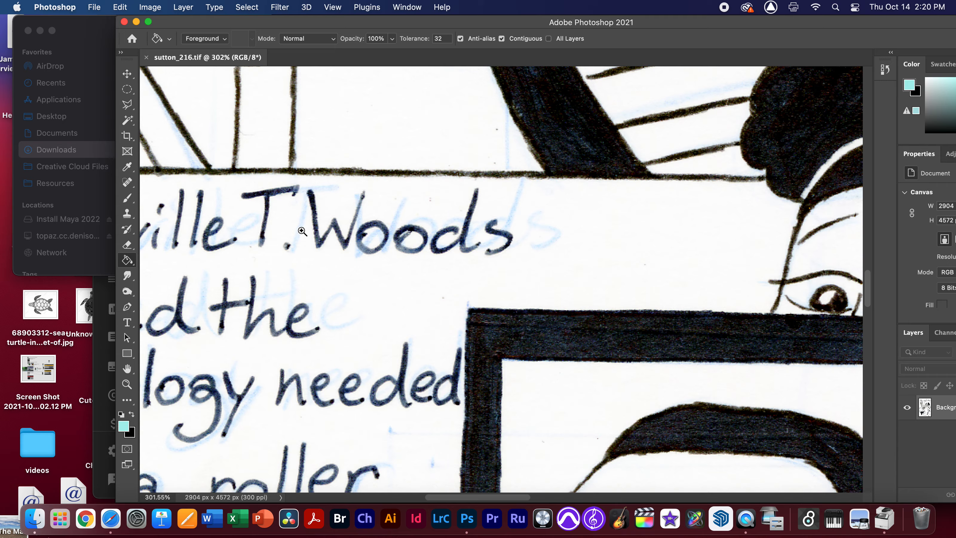
Examine the blue pencil and dashed guide lines on the scanned comic page and reposition the window so its panels are fully visible.
{"action": "scroll", "coordinate": [305, 225], "scroll_direction": "down", "scroll_amount": 6}
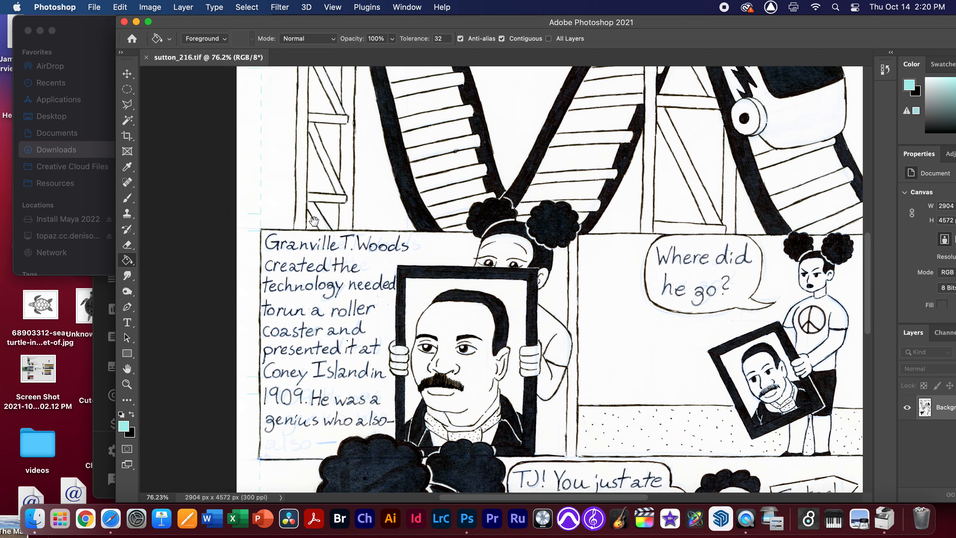
{"action": "left_click_drag", "start_coordinate": [314, 220], "coordinate": [455, 263]}
{"action": "scroll", "coordinate": [607, 287], "scroll_direction": "up", "scroll_amount": 10}
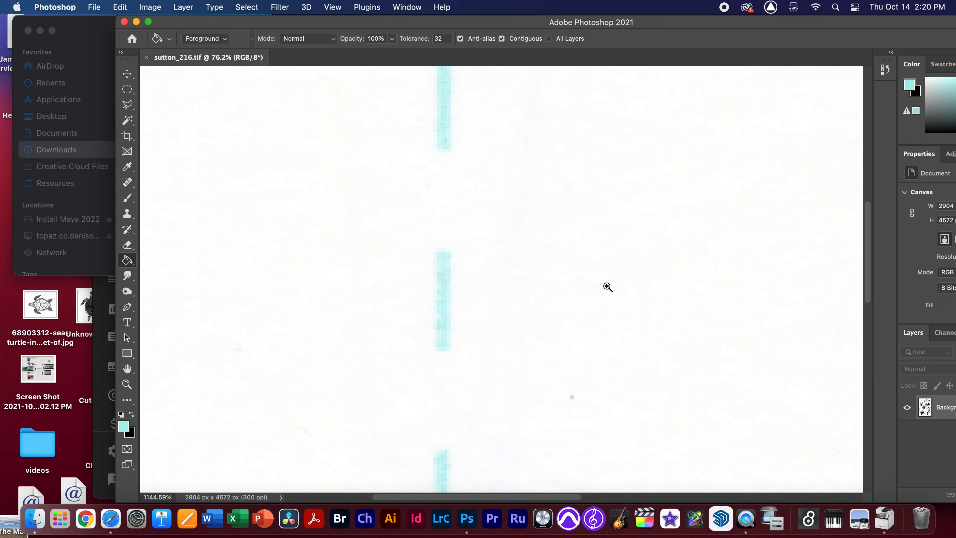
{"action": "scroll", "coordinate": [605, 287], "scroll_direction": "down", "scroll_amount": 10}
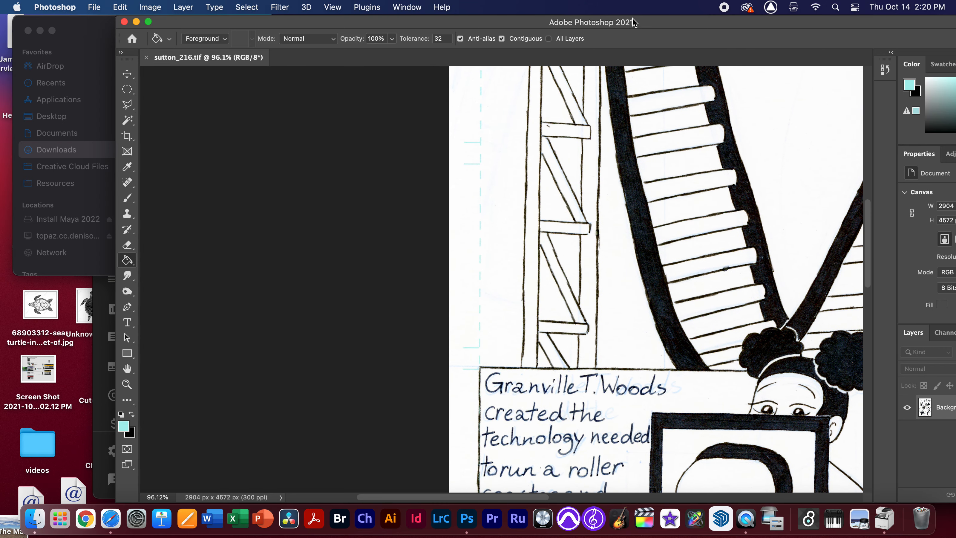
{"action": "left_click_drag", "start_coordinate": [636, 22], "coordinate": [504, 22]}
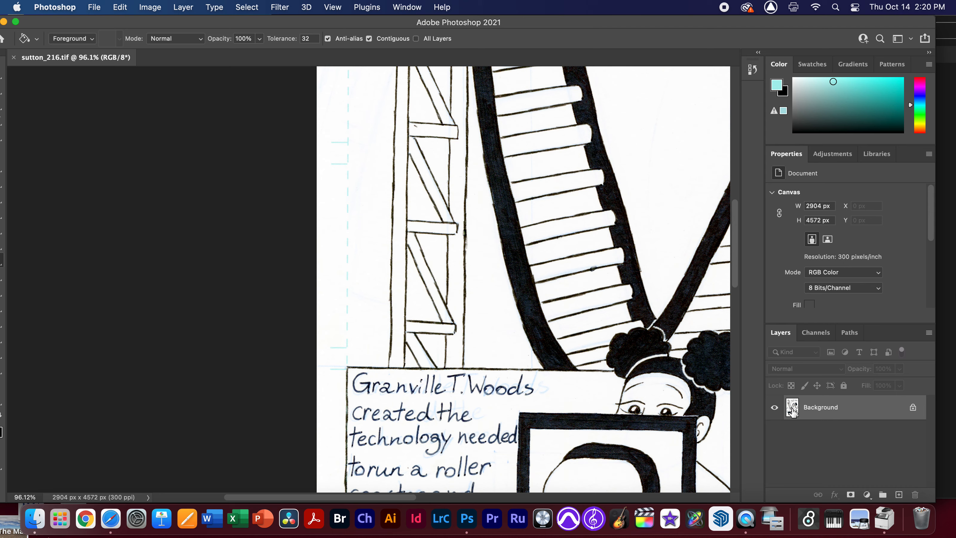
Duplicate the Background layer and add a new empty layer above the copy.
{"action": "key", "text": "super+j"}
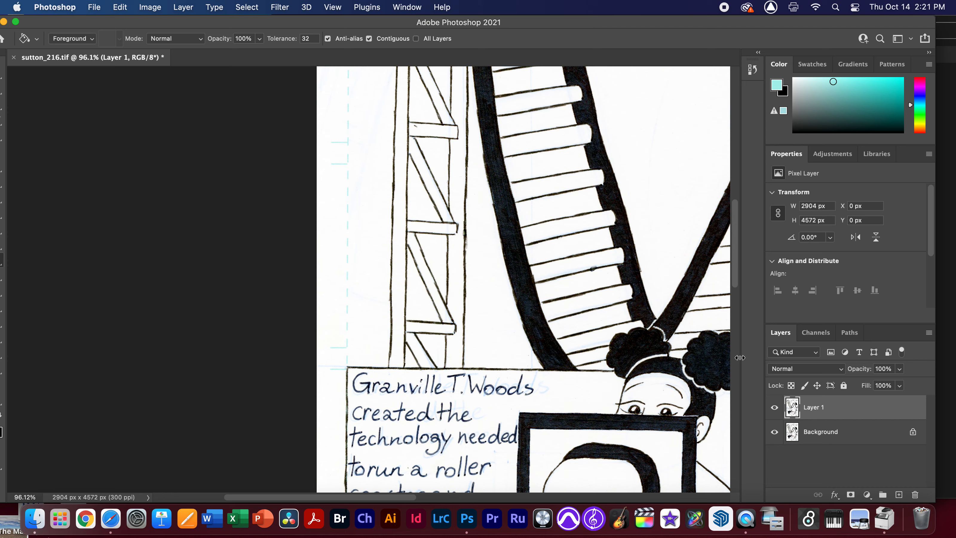
{"action": "left_click", "coordinate": [898, 494]}
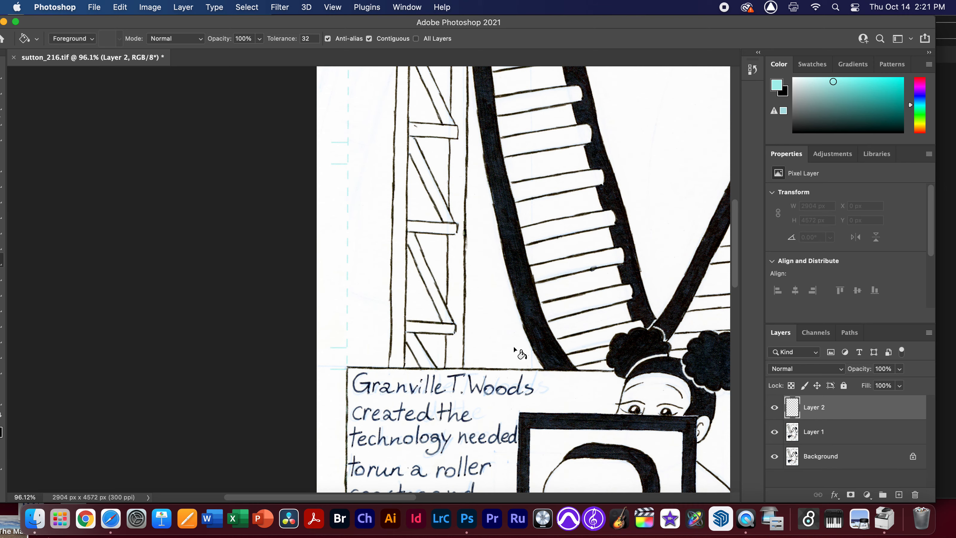
{"action": "left_click_drag", "start_coordinate": [246, 24], "coordinate": [262, 25]}
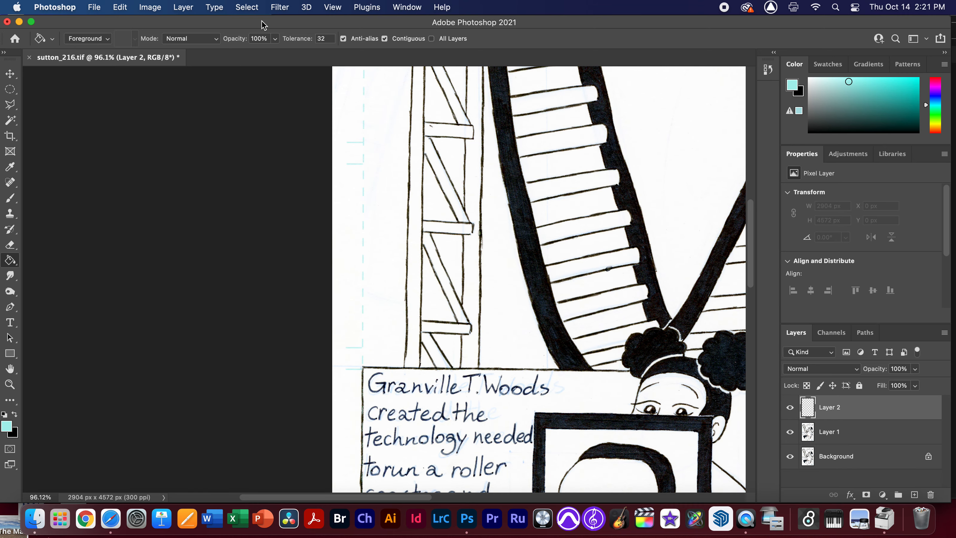
Sample the light cyan of the dashed vertical guide line as the foreground colour for the Paint Bucket.
{"action": "left_click_drag", "start_coordinate": [11, 259], "coordinate": [70, 280]}
{"action": "scroll", "coordinate": [372, 327], "scroll_direction": "up", "scroll_amount": 5}
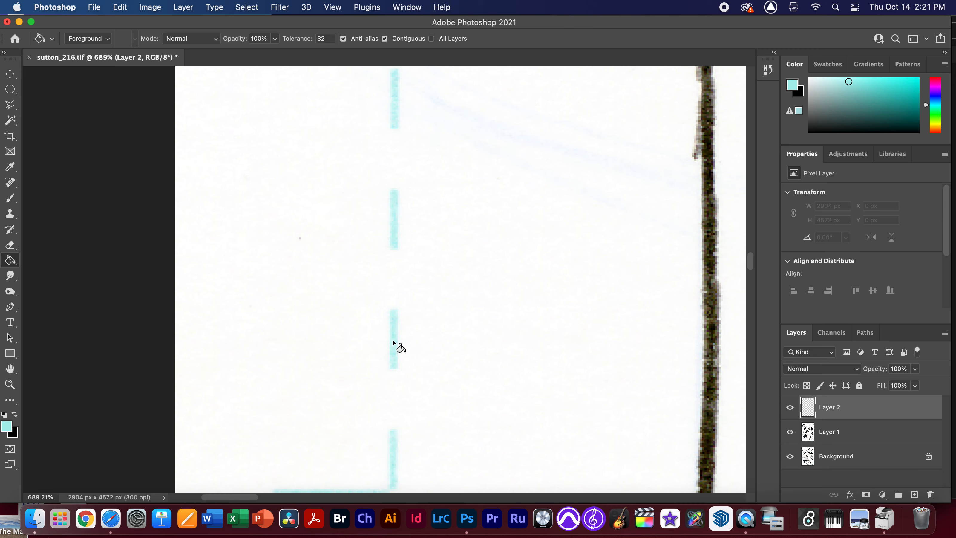
{"action": "left_click", "coordinate": [396, 332], "text": "alt"}
{"action": "left_click", "coordinate": [9, 425]}
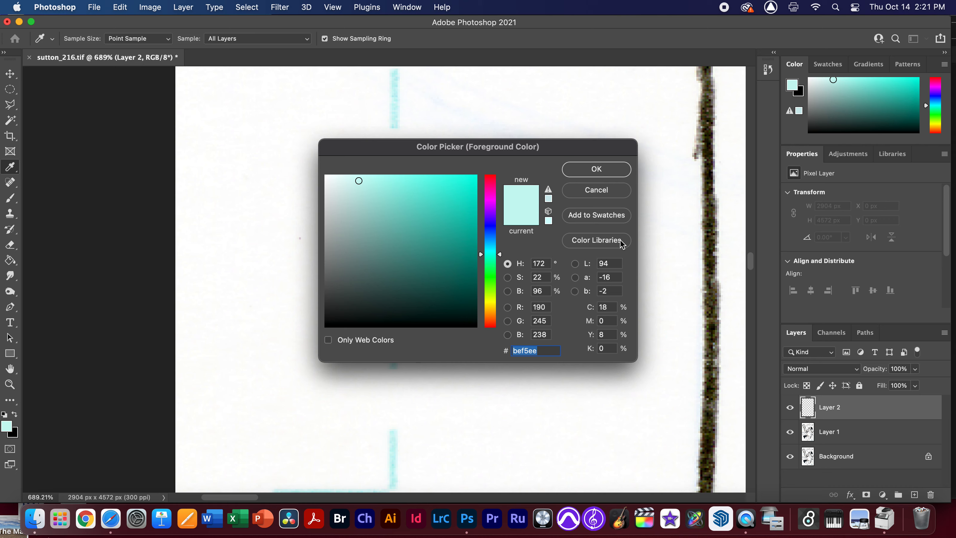
{"action": "left_click", "coordinate": [596, 169]}
{"action": "key", "text": "g"}
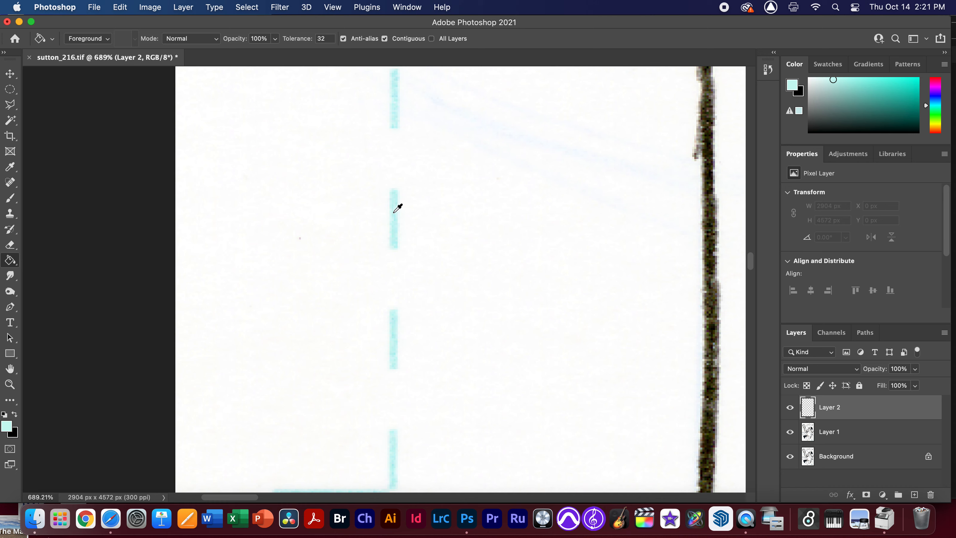
{"action": "left_click", "coordinate": [395, 203], "text": "alt"}
{"action": "key", "text": "super+0"}
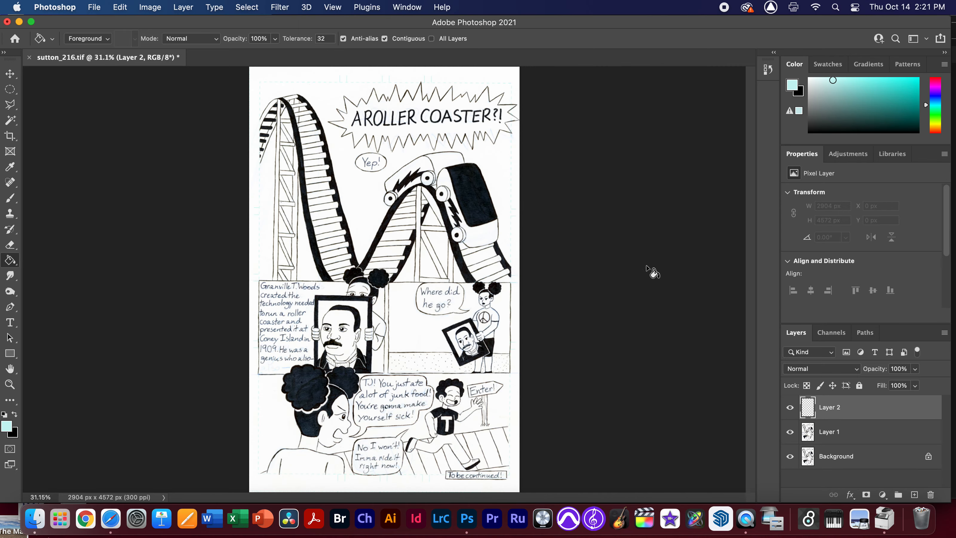
Fill the empty Layer 2 with the sampled cyan and set its blend mode to Darken.
{"action": "left_click", "coordinate": [478, 395]}
{"action": "left_click", "coordinate": [822, 368]}
{"action": "left_click", "coordinate": [809, 392]}
Inspect the page margin beside the roller coaster for guide lines remaining under the cyan fill.
{"action": "scroll", "coordinate": [333, 301], "scroll_direction": "up", "scroll_amount": 15}
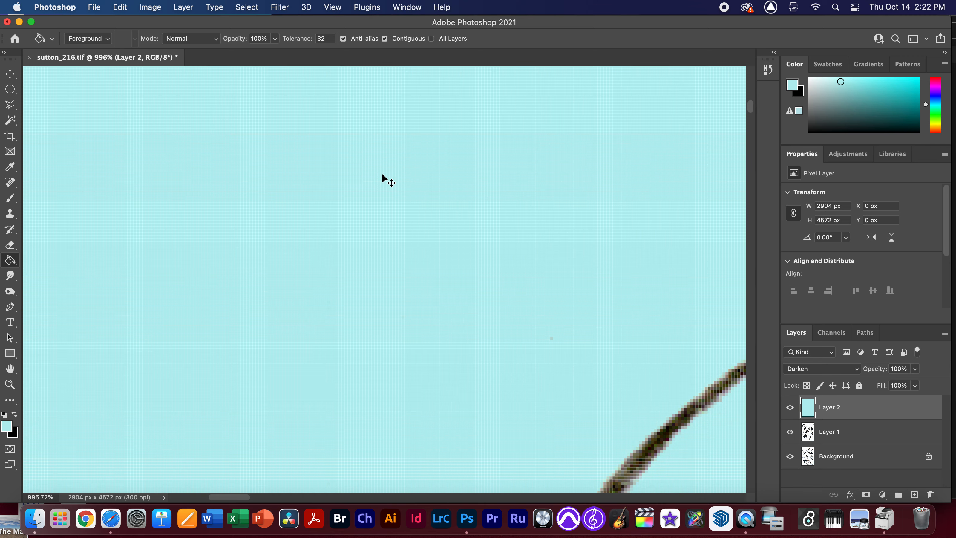
{"action": "scroll", "coordinate": [387, 181], "scroll_direction": "down", "scroll_amount": 5}
{"action": "left_click_drag", "start_coordinate": [331, 243], "coordinate": [308, 76]}
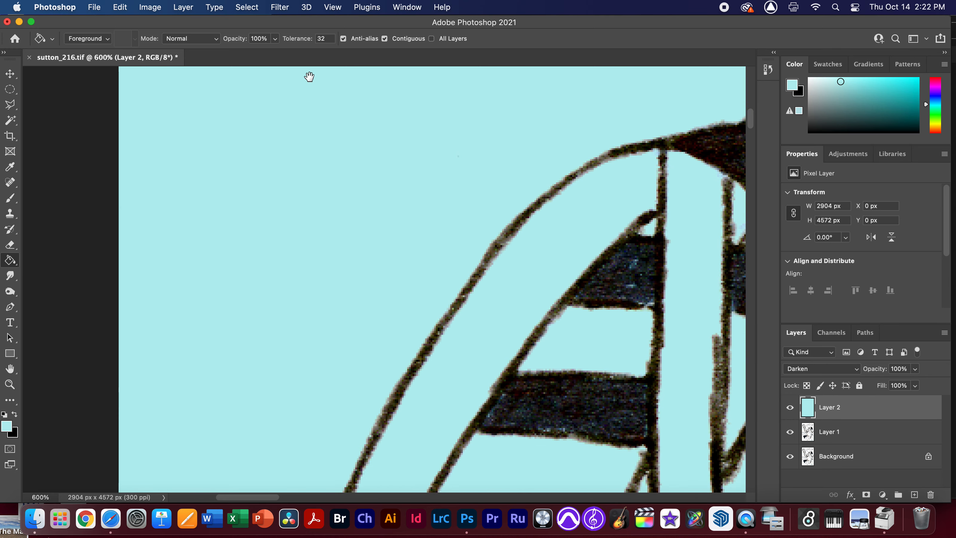
{"action": "scroll", "coordinate": [308, 75], "scroll_direction": "down", "scroll_amount": 10}
{"action": "scroll", "coordinate": [372, 276], "scroll_direction": "down", "scroll_amount": 1}
{"action": "scroll", "coordinate": [538, 356], "scroll_direction": "down", "scroll_amount": 1}
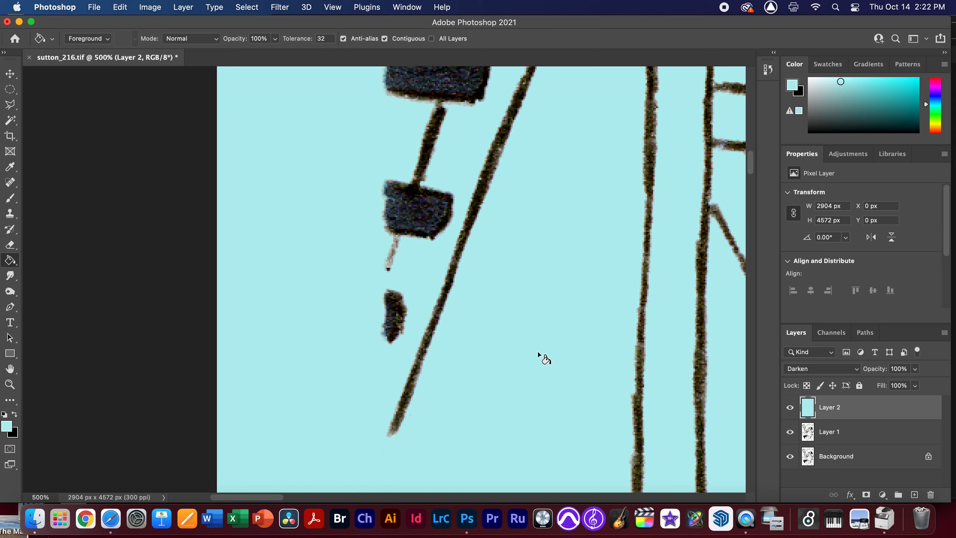
{"action": "key", "text": "super+0"}
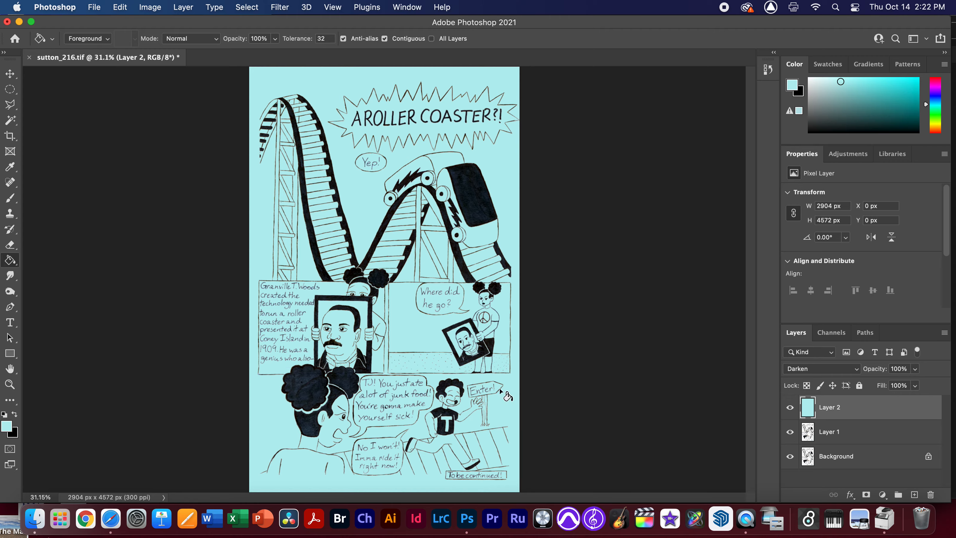
Hide the cyan Layer 2 and add a new empty layer above it.
{"action": "left_click_drag", "start_coordinate": [372, 401], "coordinate": [441, 405]}
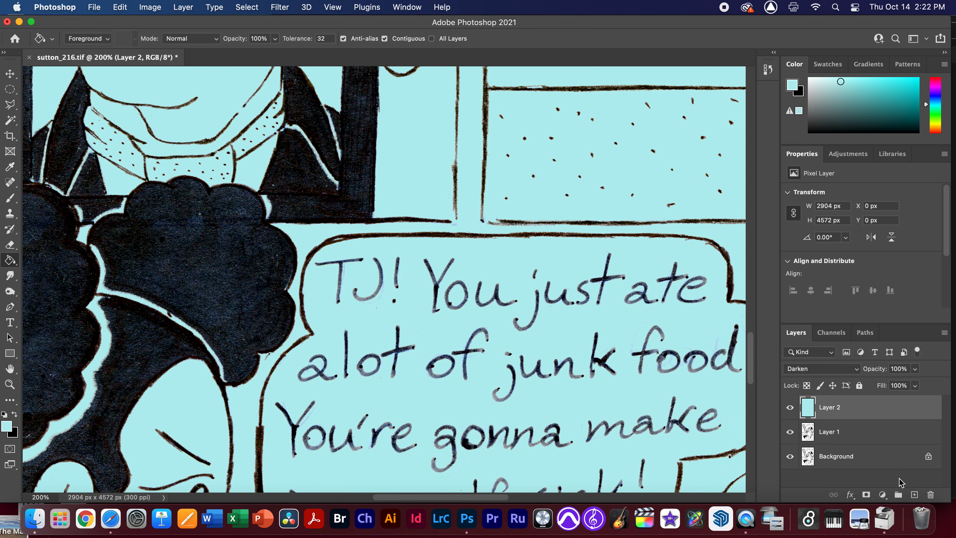
{"action": "left_click", "coordinate": [790, 407]}
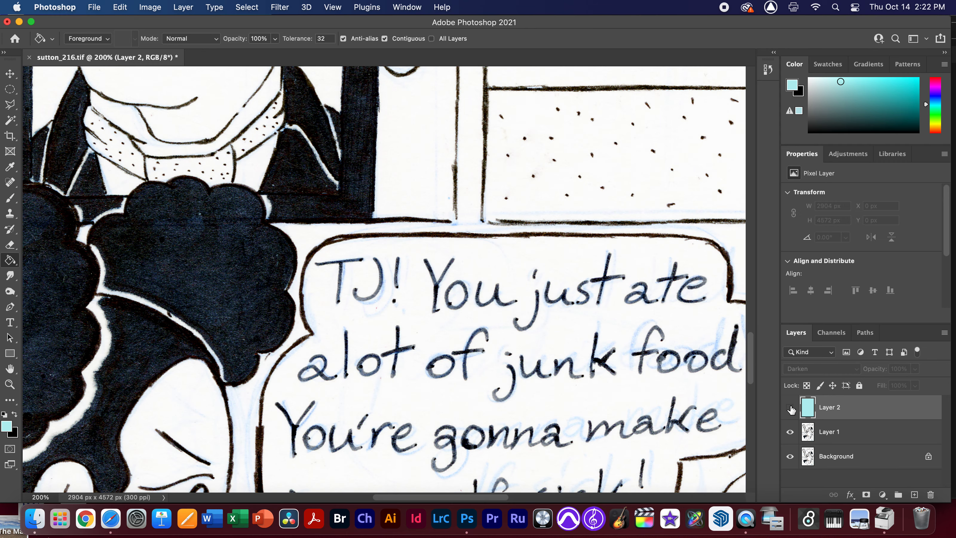
{"action": "left_click", "coordinate": [914, 494]}
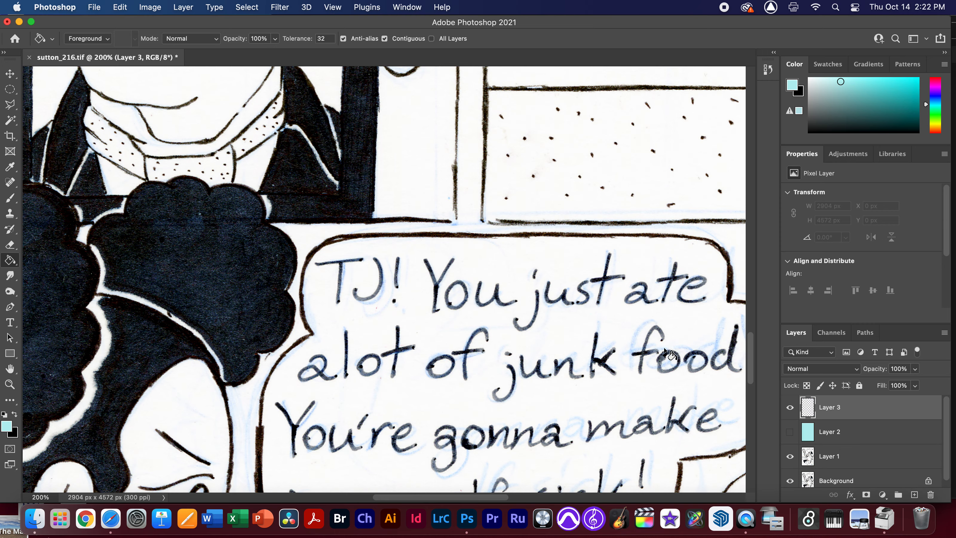
Sample the light blue of the pencil sketch lines around the speech bubble lettering as the foreground colour.
{"action": "left_click_drag", "start_coordinate": [634, 344], "coordinate": [653, 367]}
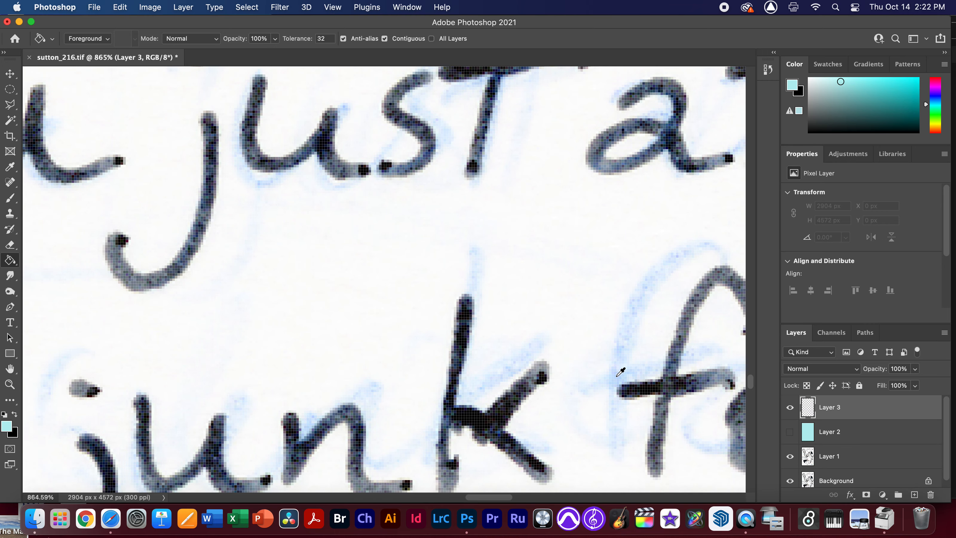
{"action": "left_click", "coordinate": [618, 378], "text": "alt"}
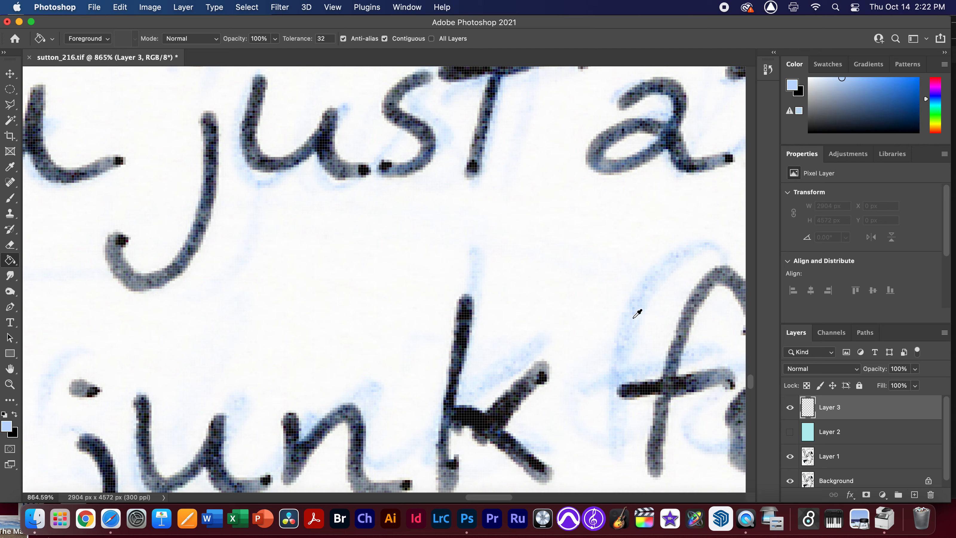
{"action": "left_click", "coordinate": [640, 302], "text": "alt"}
{"action": "left_click", "coordinate": [616, 371], "text": "alt"}
Fill the empty Layer 3 with the sampled light blue and set its blend mode to Darken.
{"action": "left_click", "coordinate": [482, 324]}
{"action": "left_click", "coordinate": [812, 369]}
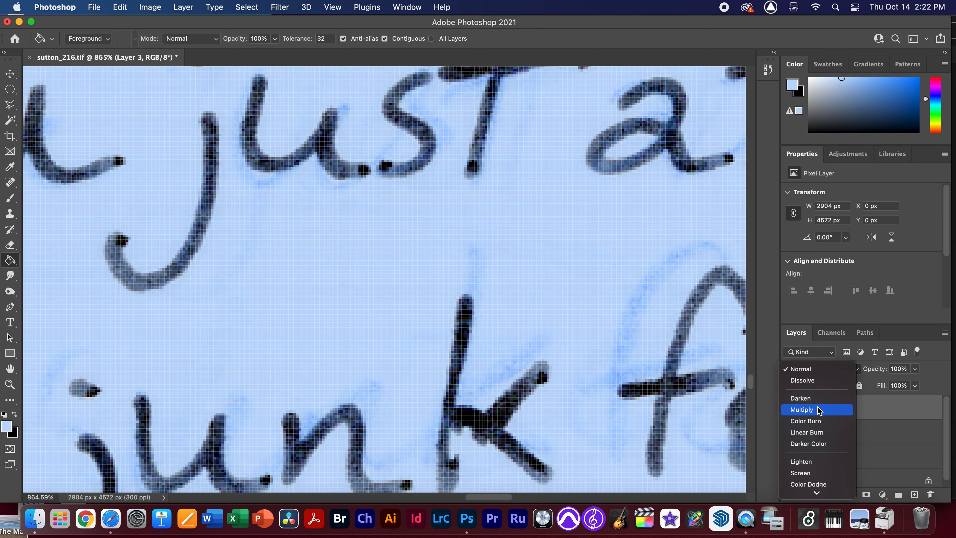
{"action": "left_click", "coordinate": [817, 400]}
Check the page for leftover pencil and guide marks under the light blue fill, and show the cyan Layer 2 again.
{"action": "left_click_drag", "start_coordinate": [443, 295], "coordinate": [482, 376]}
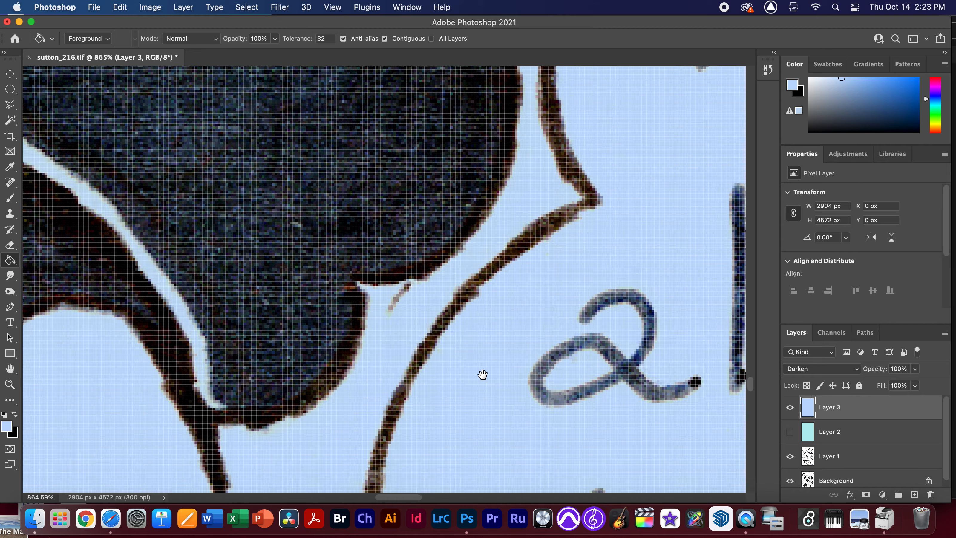
{"action": "key", "text": "super+0"}
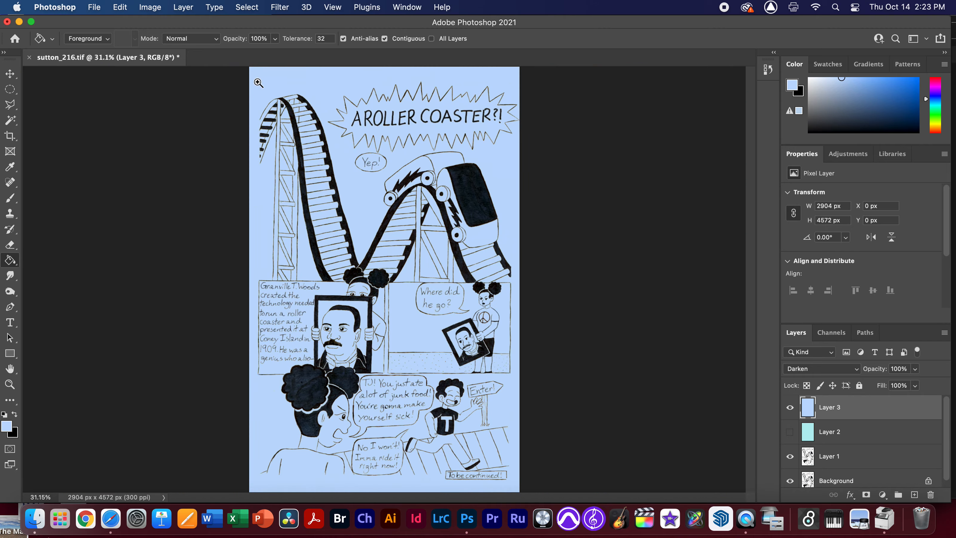
{"action": "left_click_drag", "start_coordinate": [260, 79], "coordinate": [385, 137]}
{"action": "left_click_drag", "start_coordinate": [311, 352], "coordinate": [269, 266]}
{"action": "left_click_drag", "start_coordinate": [356, 357], "coordinate": [227, 361]}
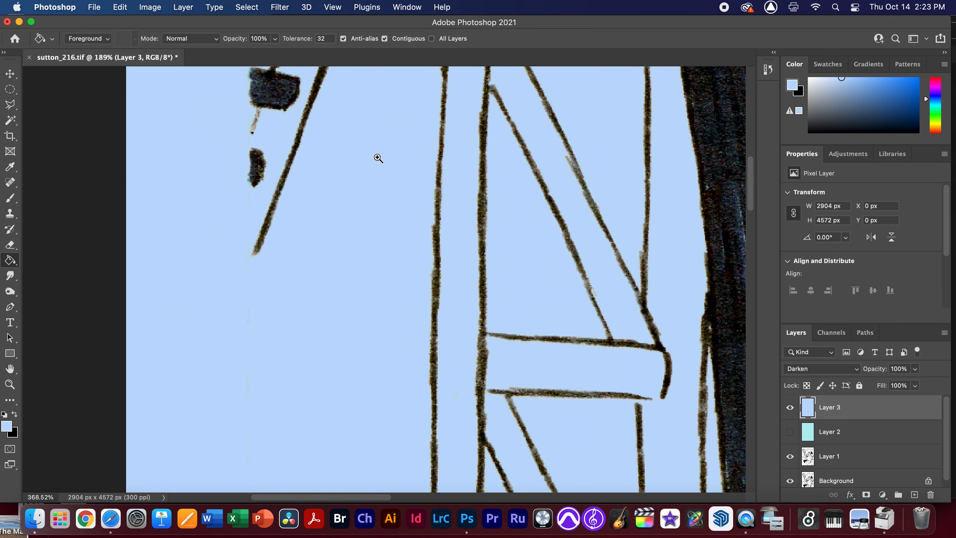
{"action": "left_click_drag", "start_coordinate": [252, 322], "coordinate": [305, 325]}
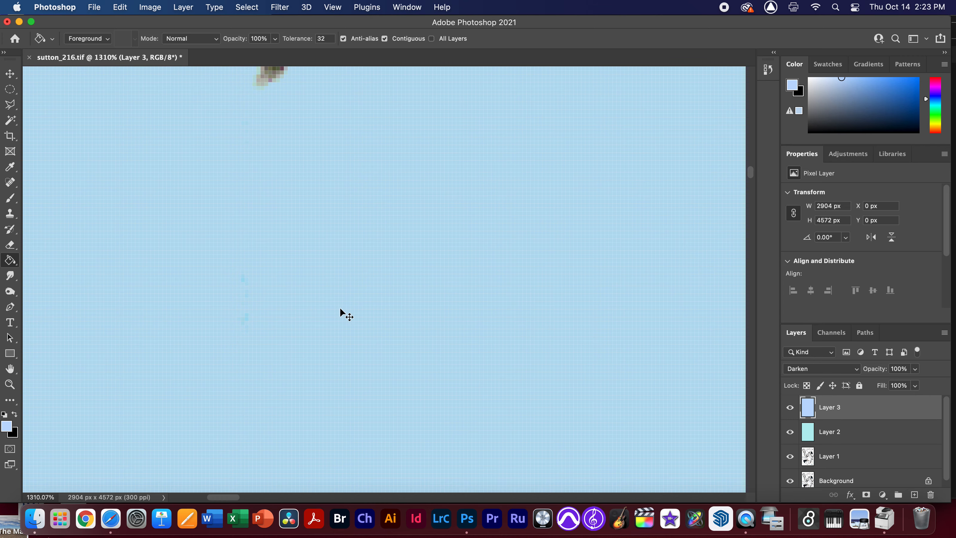
{"action": "key", "text": "super+0"}
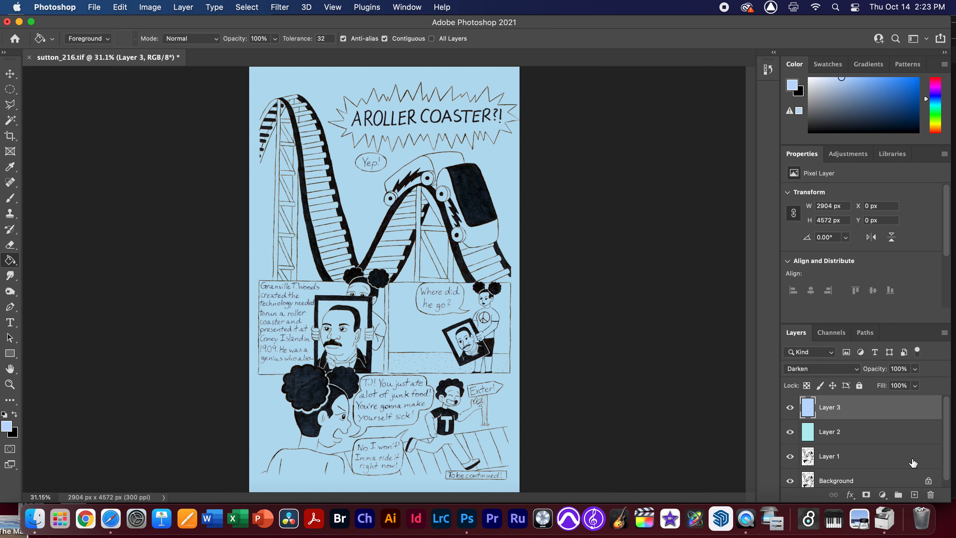
Hide the original Background layer while keeping Layer 1 and both colour fill layers visible.
{"action": "scroll", "coordinate": [866, 460], "scroll_direction": "down", "scroll_amount": 1}
{"action": "left_click", "coordinate": [790, 474]}
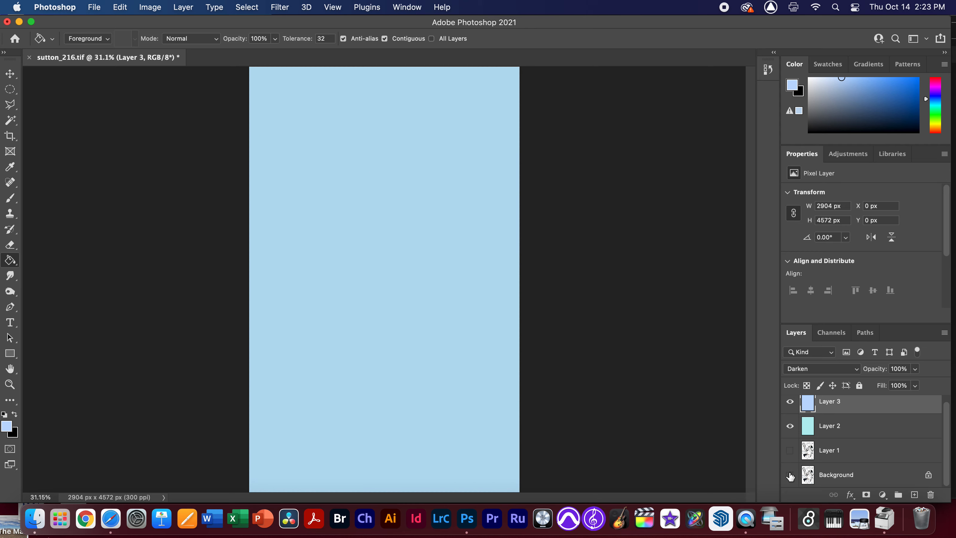
{"action": "left_click", "coordinate": [790, 450]}
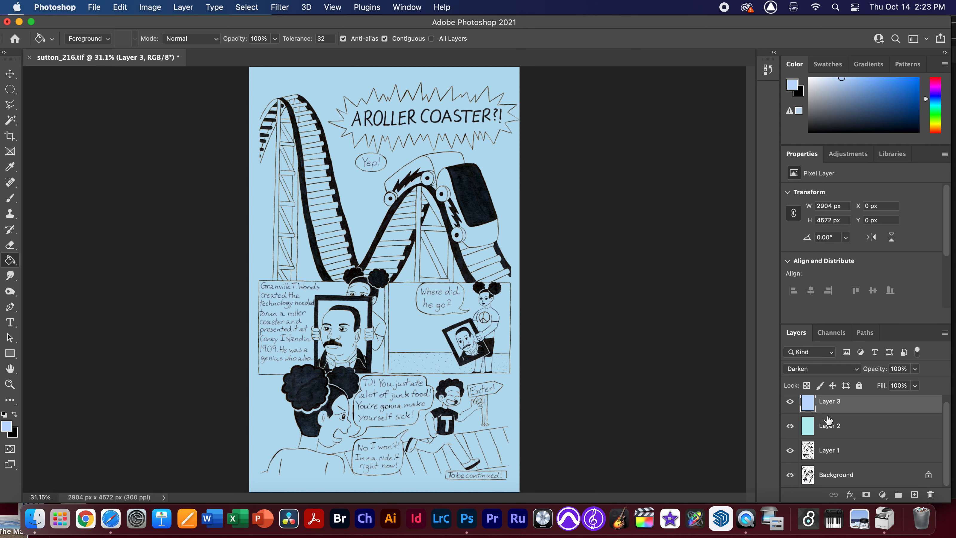
{"action": "scroll", "coordinate": [827, 407], "scroll_direction": "up", "scroll_amount": 1}
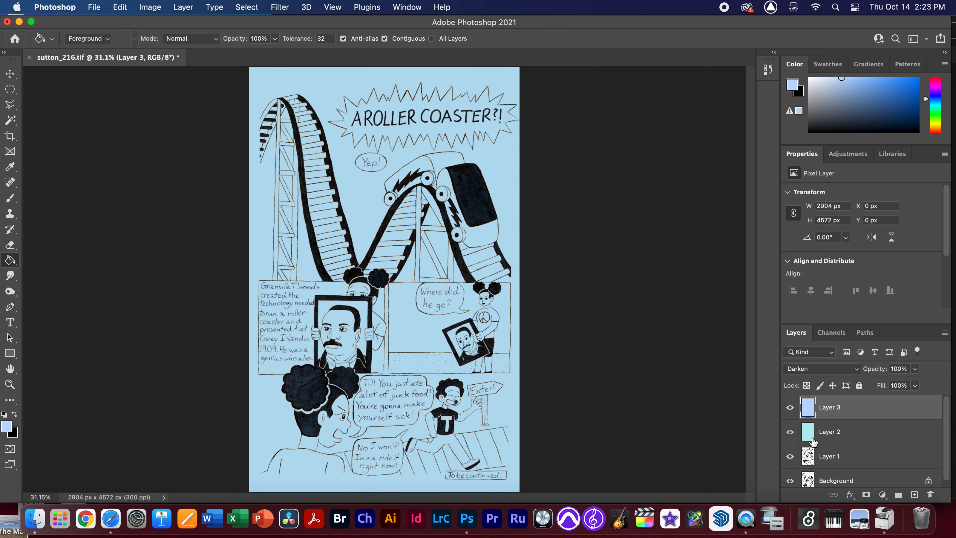
{"action": "left_click", "coordinate": [789, 481]}
{"action": "left_click", "coordinate": [790, 455]}
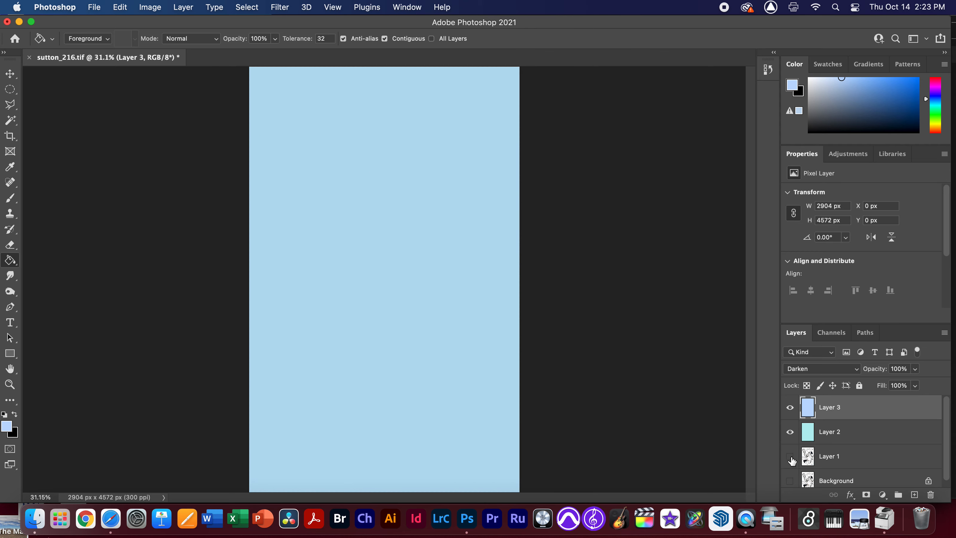
{"action": "left_click", "coordinate": [791, 456]}
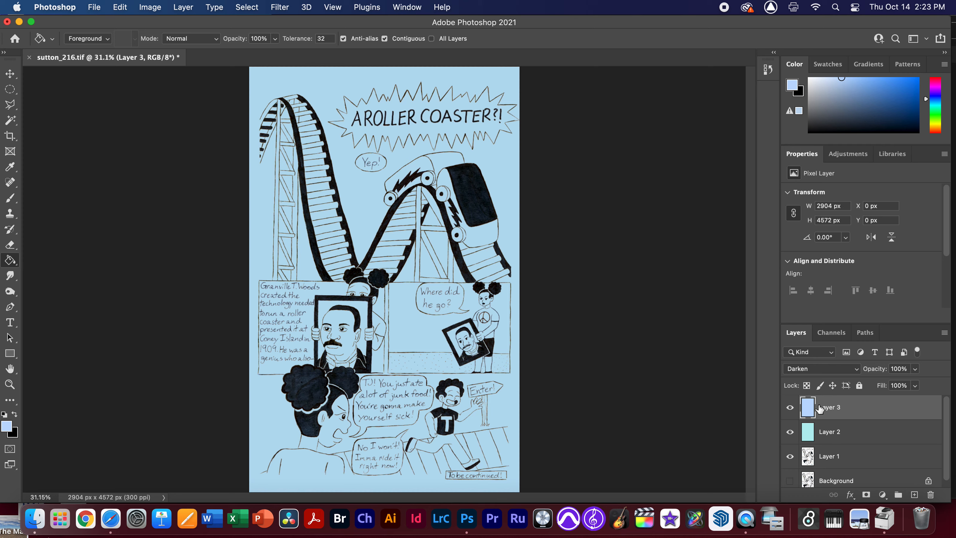
Stamp all visible layers into a new merged layer and rename it "layer1".
{"action": "key", "text": "super+alt+shift+e"}
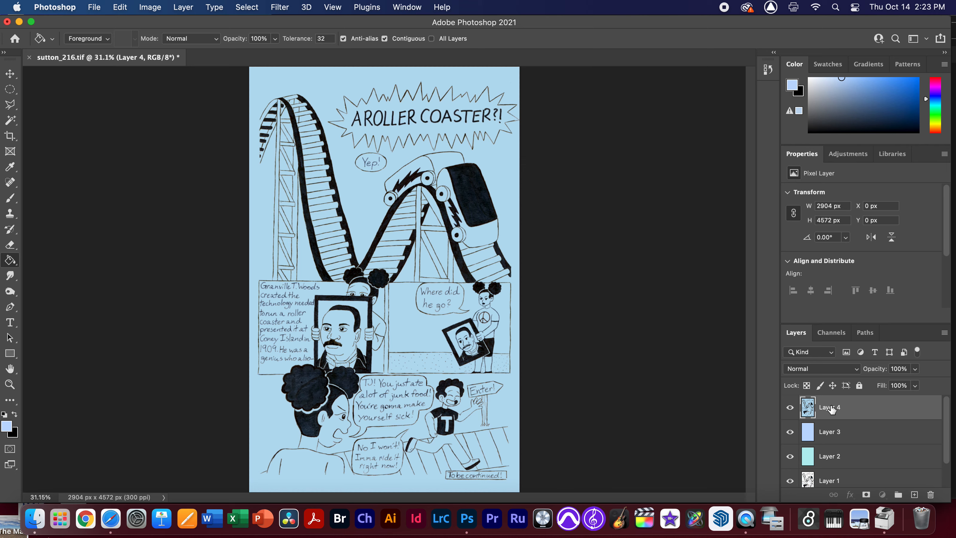
{"action": "double_click", "coordinate": [835, 408]}
{"action": "type", "text": "la"}
{"action": "key", "text": "Return"}
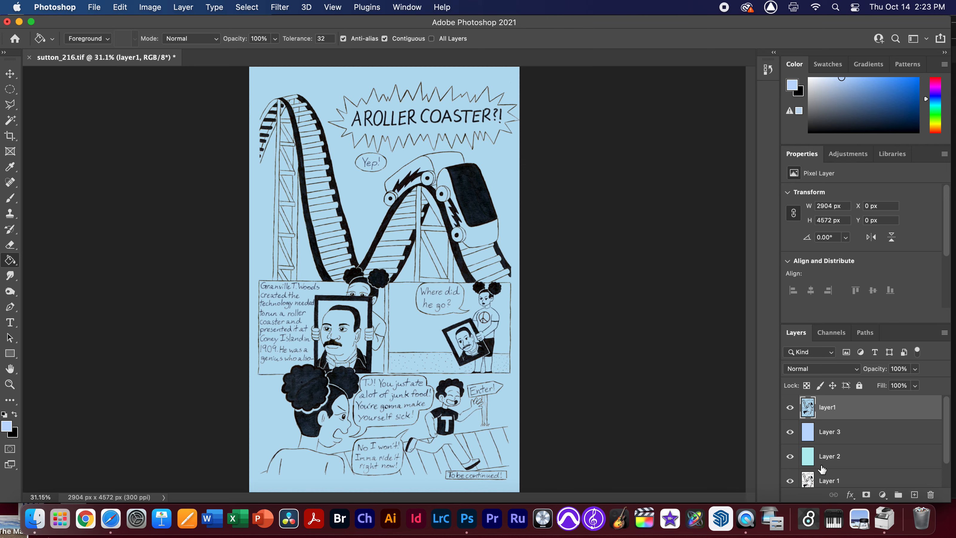
Hide Layer 3, Layer 2 and Layer 1 so only the merged layer shows, and check its line art.
{"action": "scroll", "coordinate": [809, 433], "scroll_direction": "down", "scroll_amount": 3}
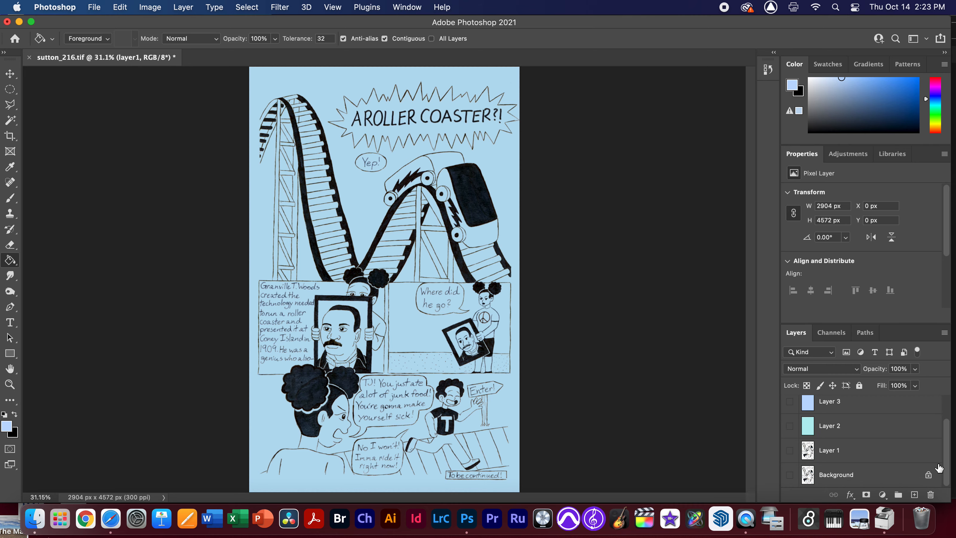
{"action": "scroll", "coordinate": [903, 440], "scroll_direction": "up", "scroll_amount": 3}
{"action": "left_click", "coordinate": [789, 407]}
{"action": "left_click", "coordinate": [790, 407]}
{"action": "scroll", "coordinate": [584, 340], "scroll_direction": "up", "scroll_amount": 5}
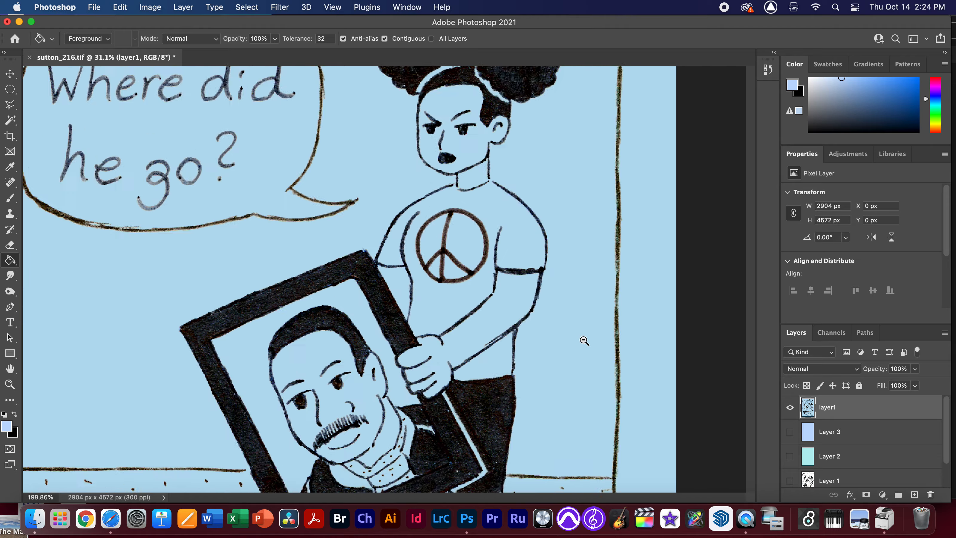
{"action": "scroll", "coordinate": [584, 341], "scroll_direction": "down", "scroll_amount": 5}
{"action": "scroll", "coordinate": [517, 332], "scroll_direction": "down", "scroll_amount": 1}
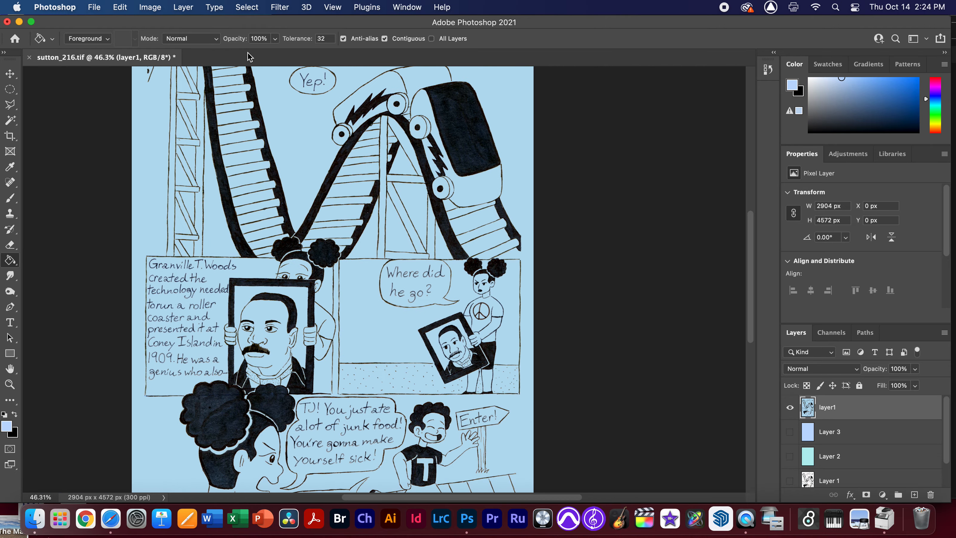
Bring up the Hue/Saturation adjustment for the merged layer.
{"action": "left_click", "coordinate": [150, 7]}
{"action": "mouse_move", "coordinate": [174, 41]}
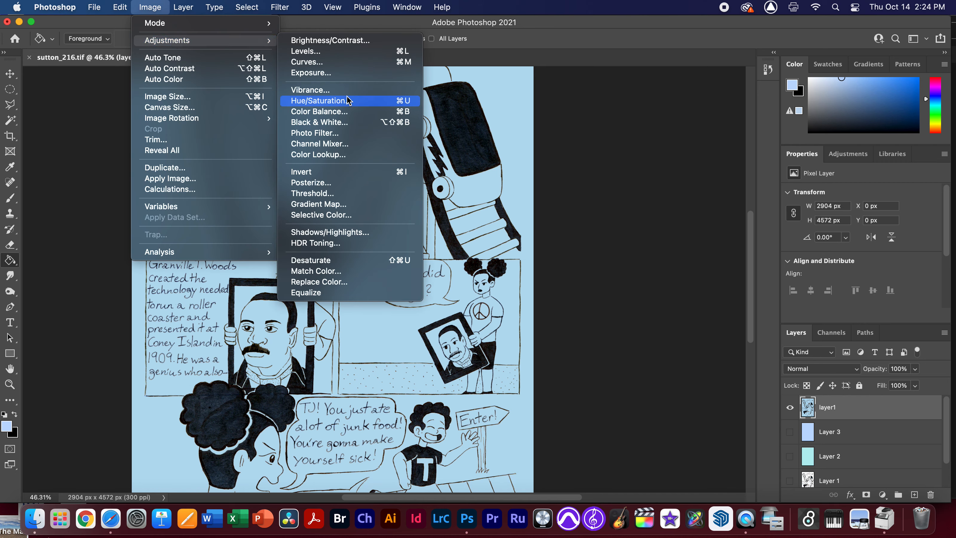